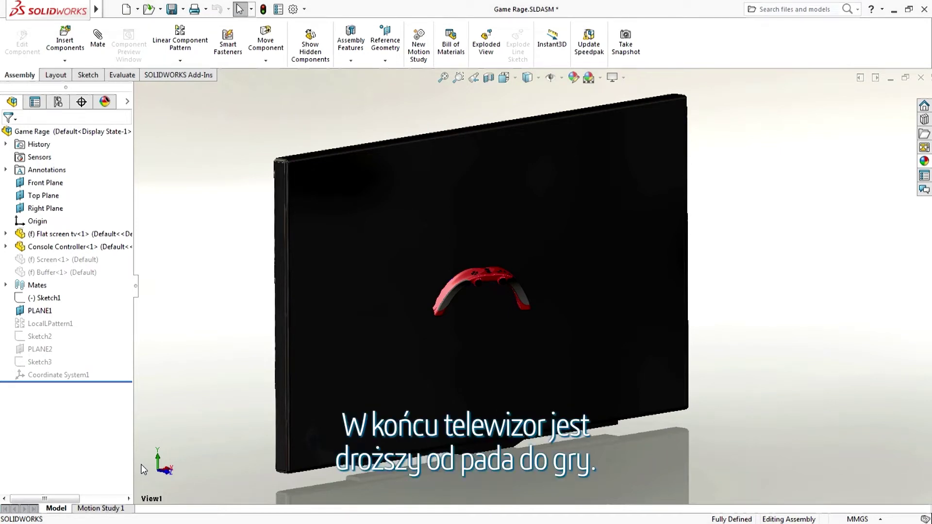
Activate the FEA configuration of the Game Rage assembly and explode its ExplView1 view
left_click(58, 101)
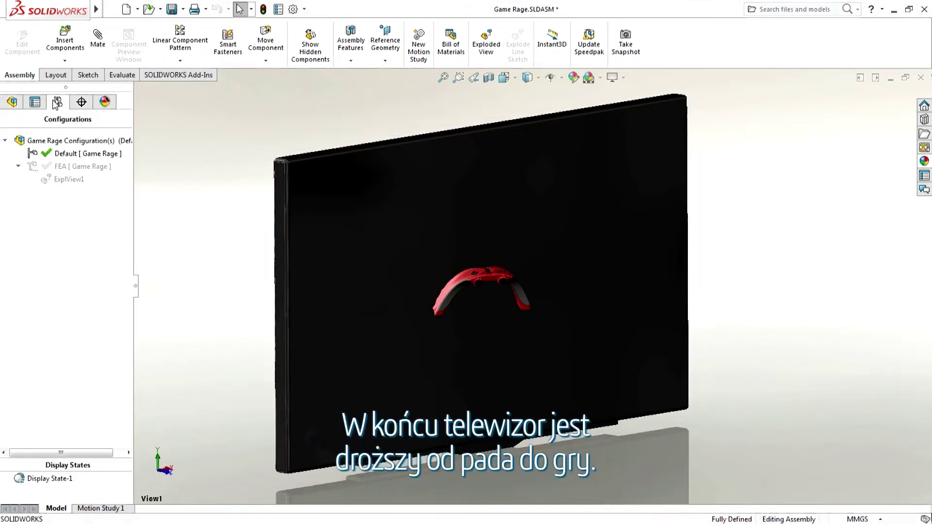
double_click(68, 167)
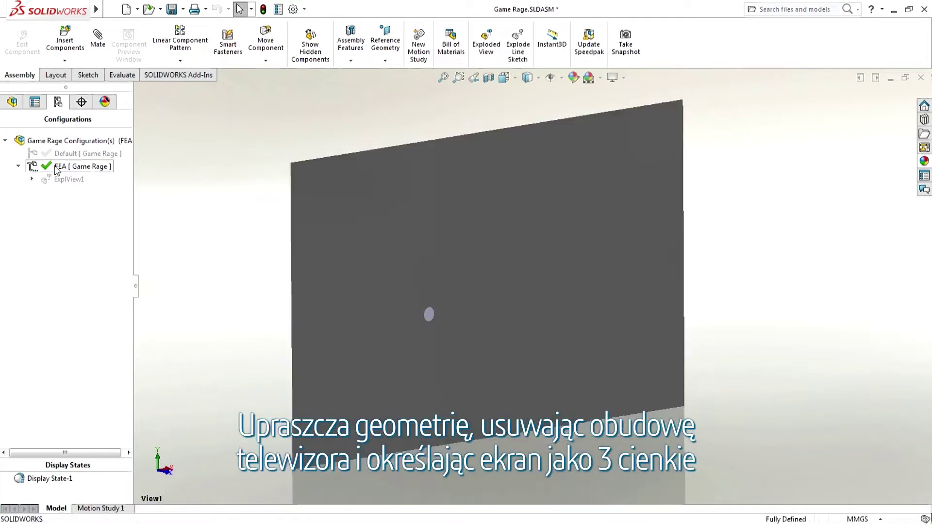
left_click(65, 179)
right_click(67, 181)
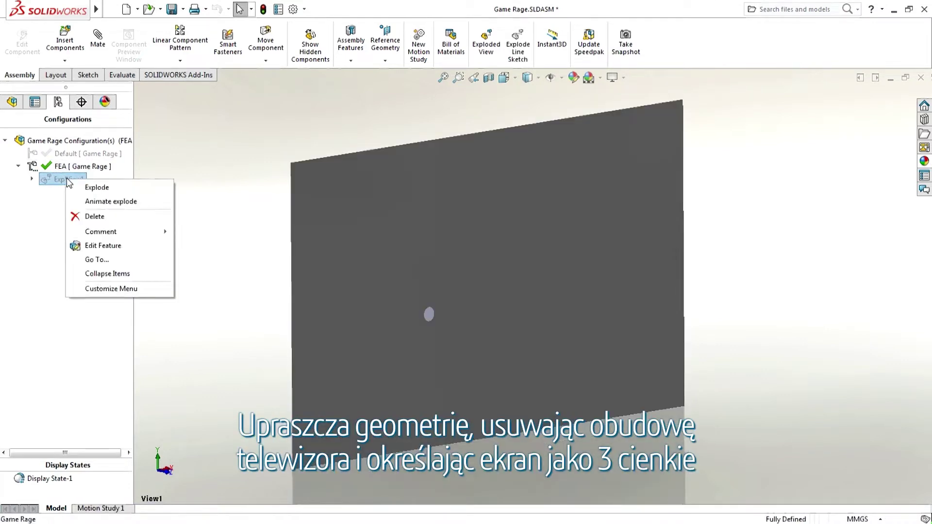
left_click(97, 189)
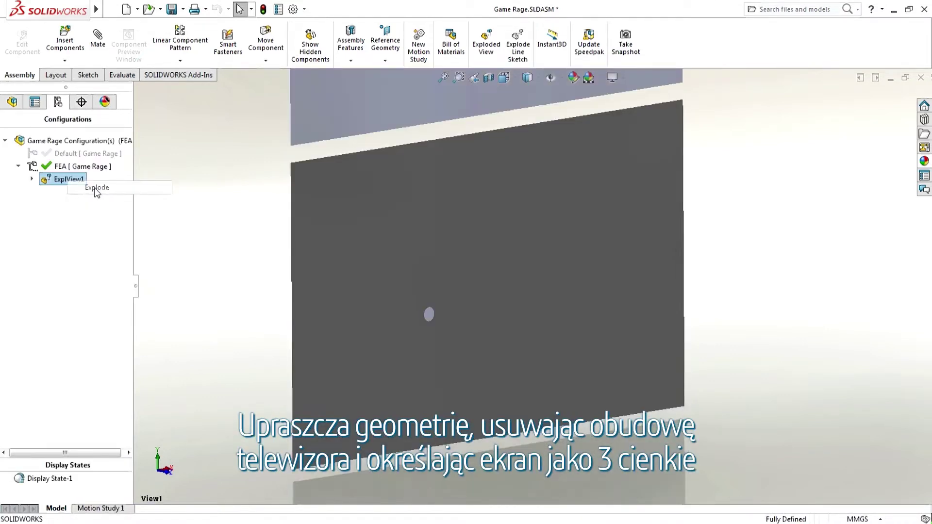
left_click(166, 227)
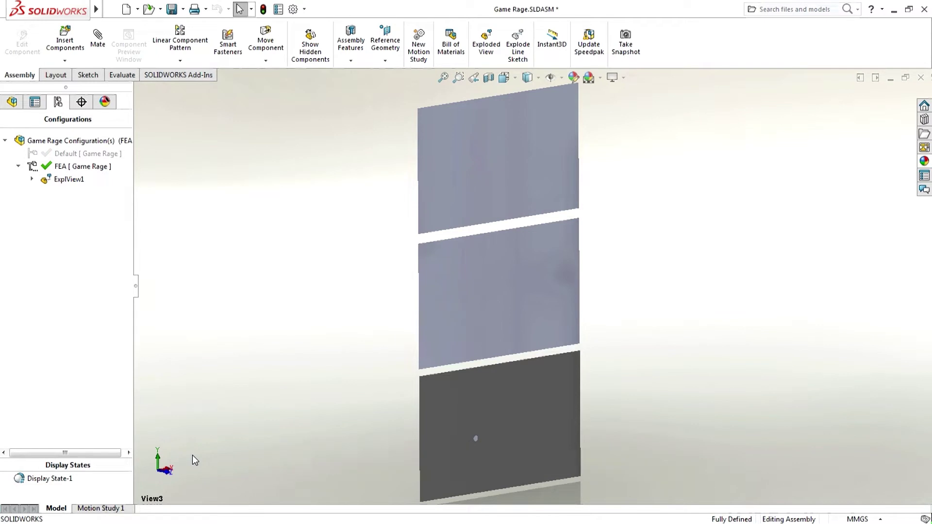
Collapse the exploded view of the FEA configuration and return to the assembly's feature tree
right_click(68, 179)
left_click(85, 189)
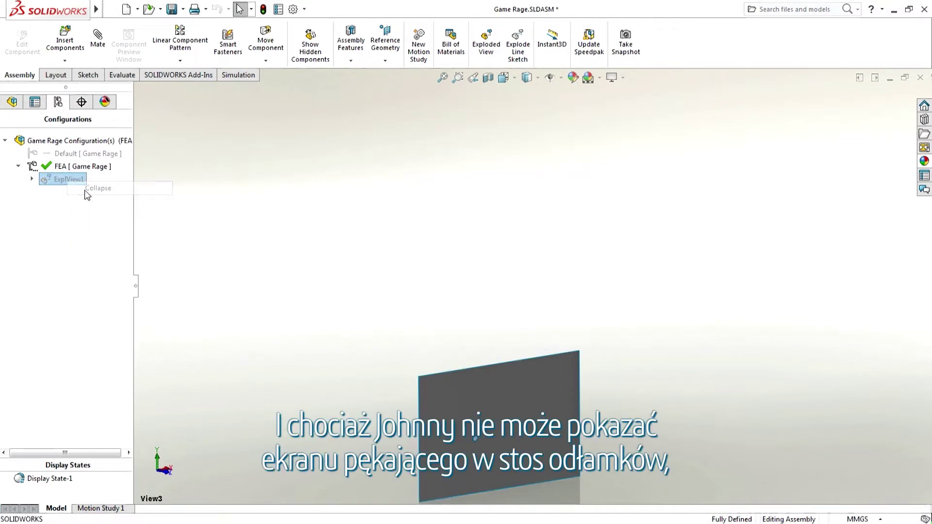
left_click(12, 101)
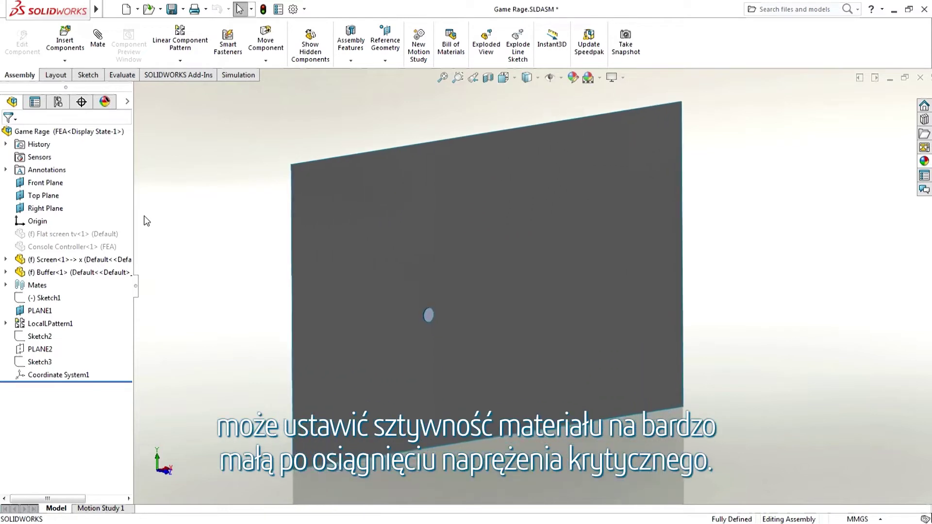
Create a new nonlinear simulation study with the dynamic option for the FEA configuration
left_click(236, 76)
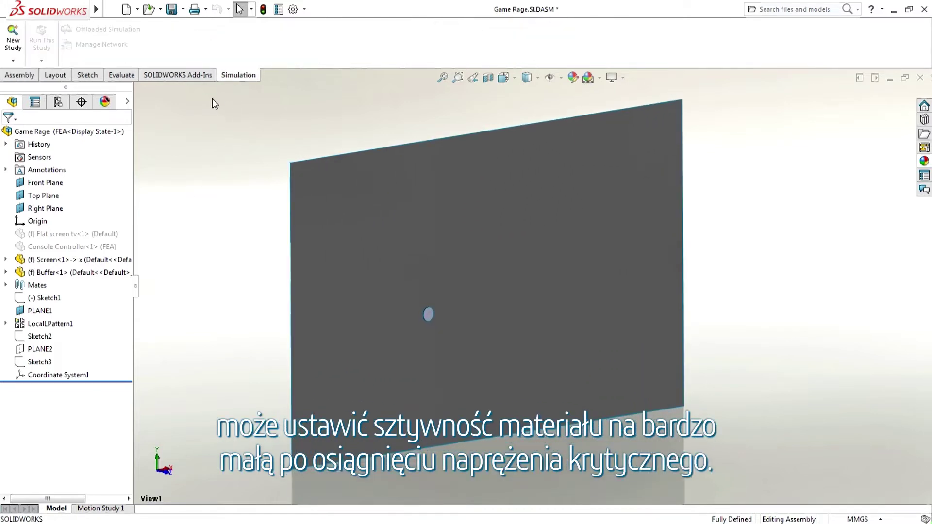
left_click(13, 60)
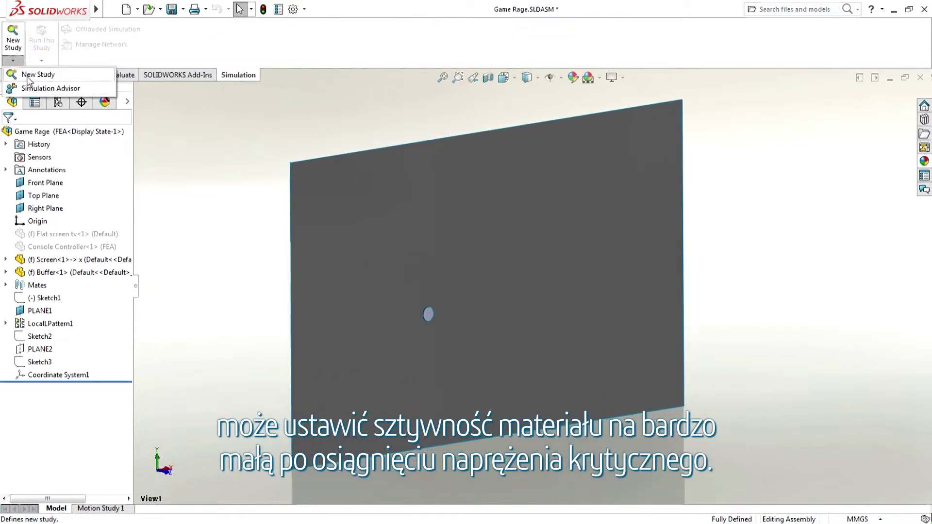
left_click(29, 75)
left_click(12, 419)
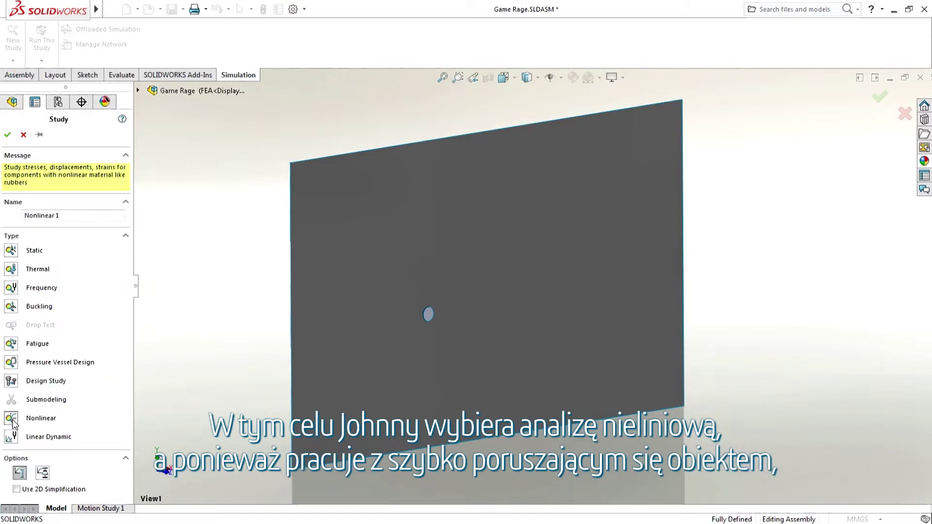
left_click(43, 475)
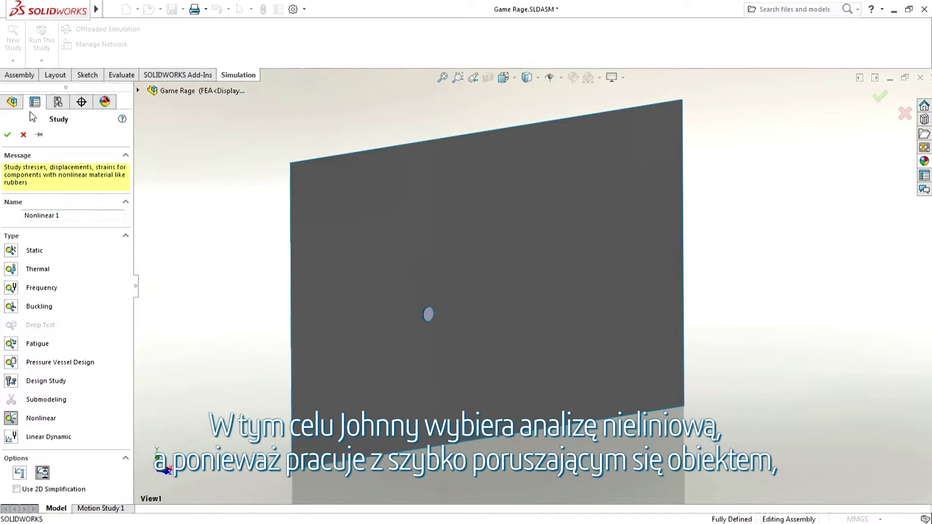
left_click(8, 135)
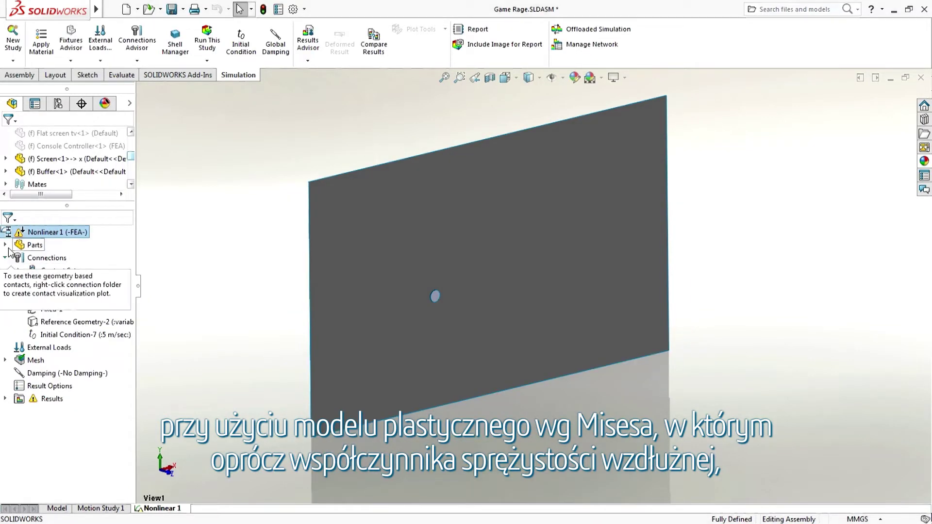
Review the shell thickness and material assigned to the buffer and the three screen layers in the study's parts
left_click(6, 245)
left_click(89, 258)
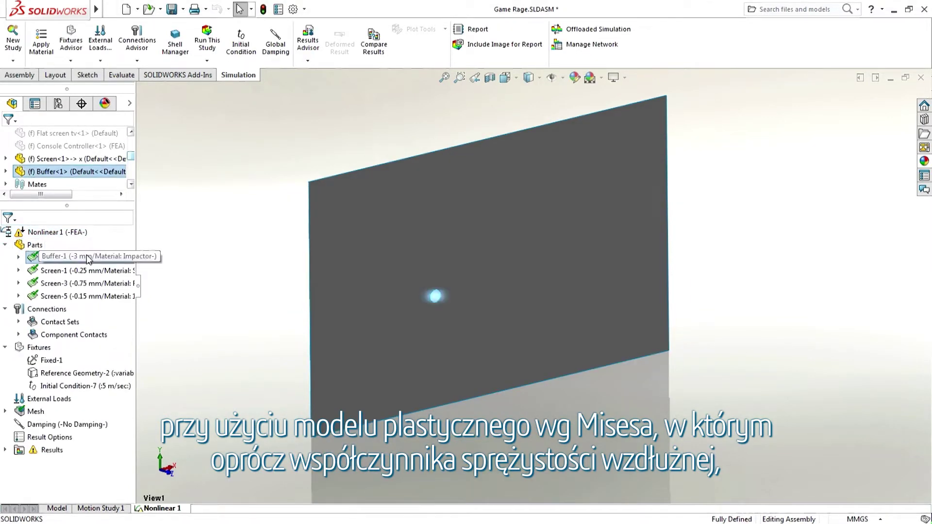
left_click(94, 271)
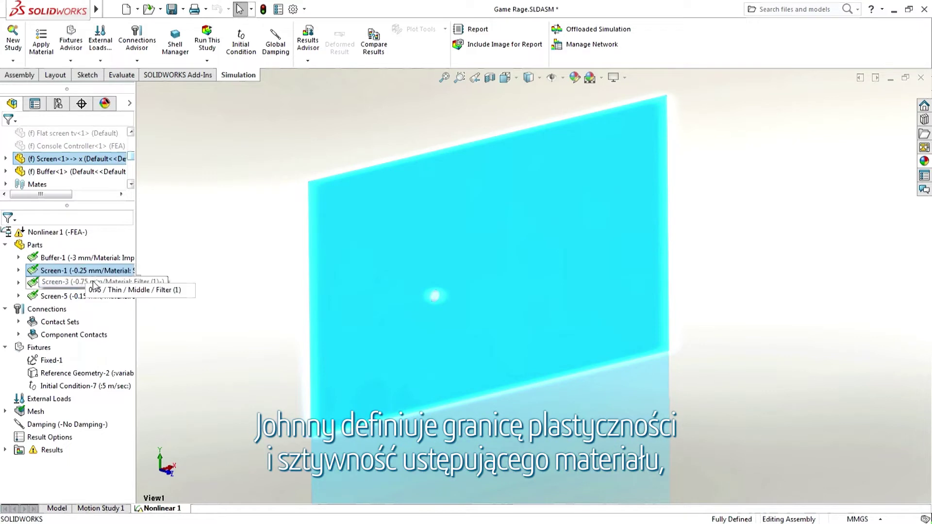
left_click(95, 284)
left_click(95, 295)
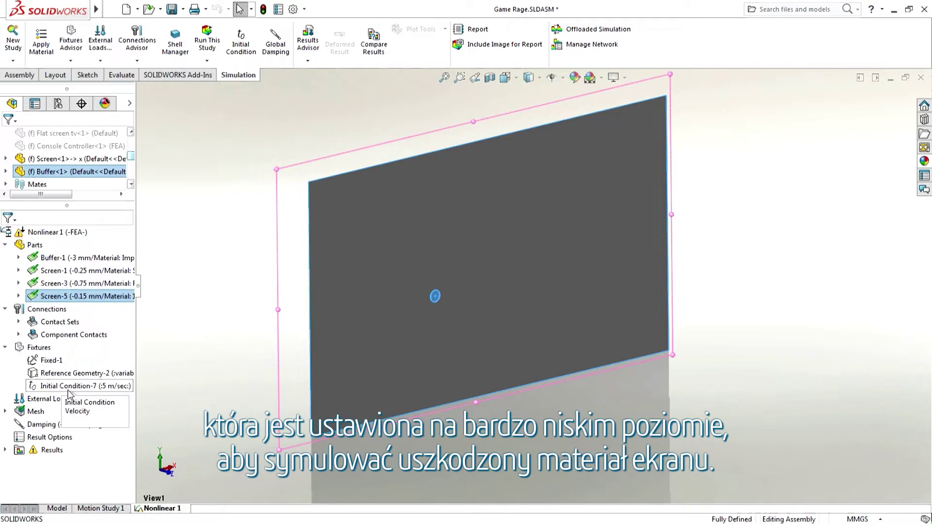
left_click(5, 245)
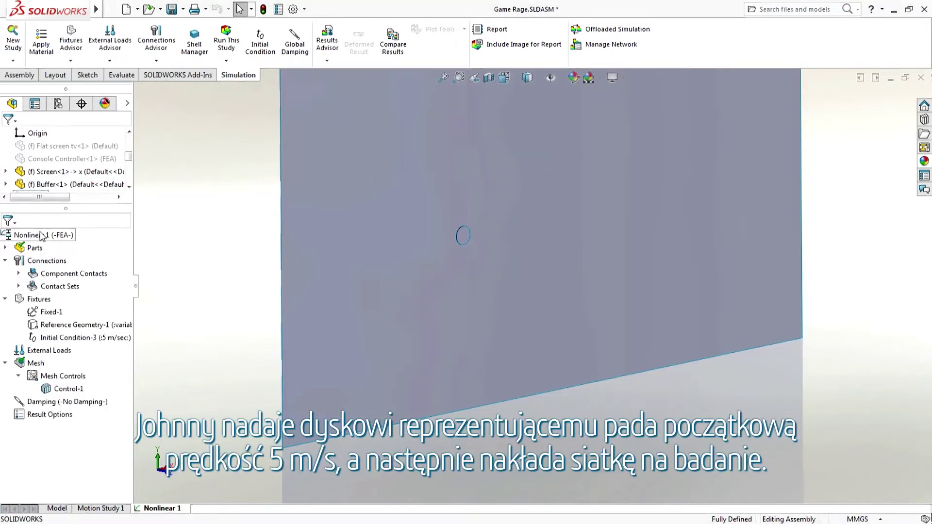
Check the nonlinear study's solution properties and advanced step and tolerance options, and accept them
right_click(40, 236)
left_click(84, 356)
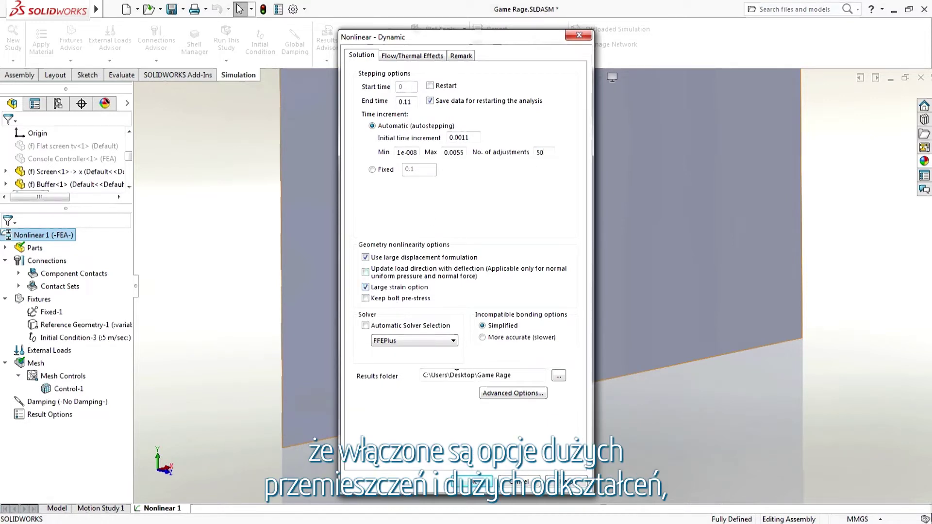
left_click(493, 396)
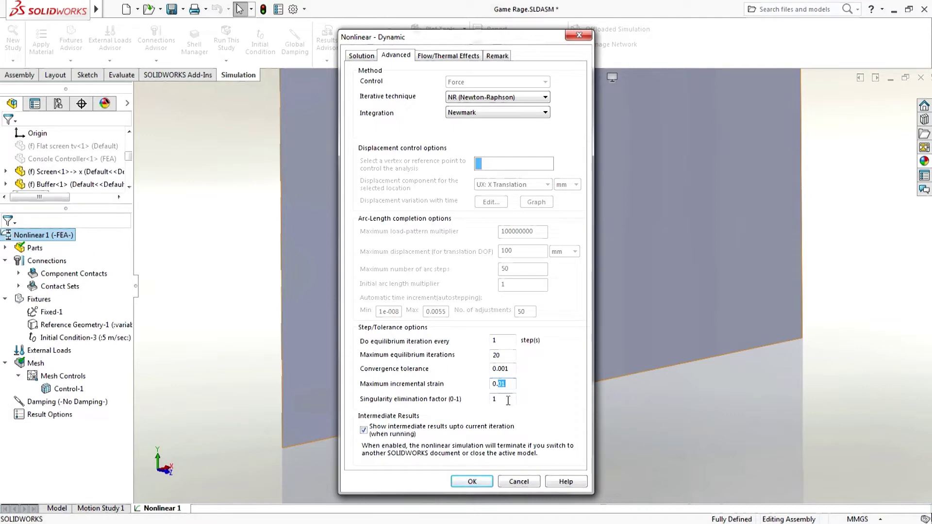
left_click(472, 483)
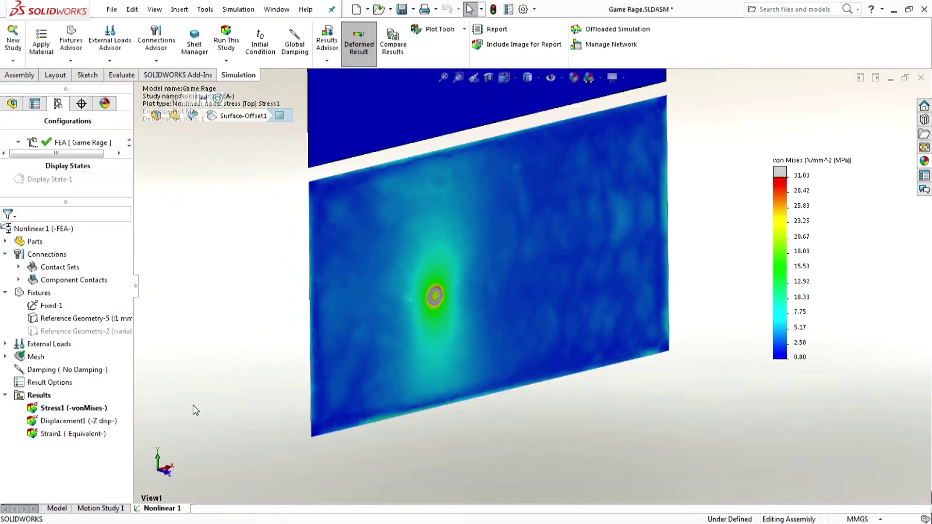
Probe the von Mises stress plot at the edge of the impact ring and examine that node's response graph over time
scroll(432, 299, "down", 10)
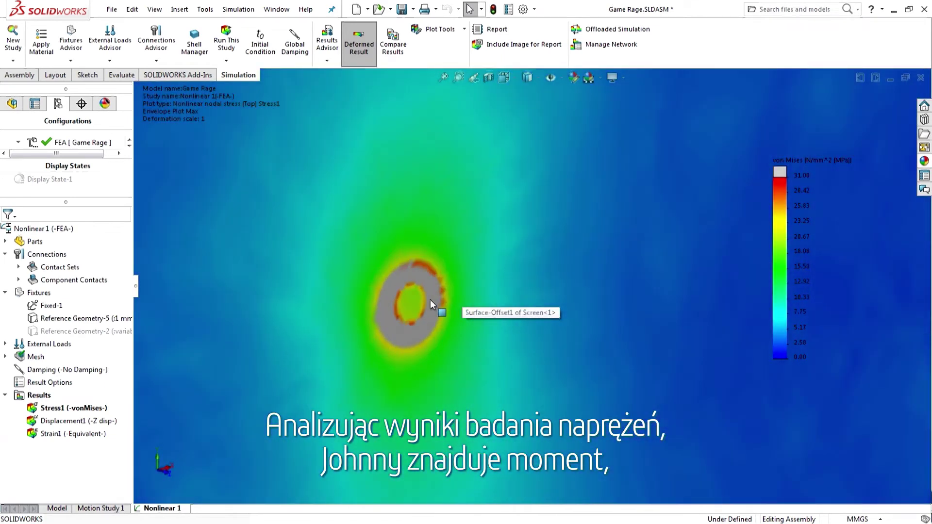
right_click(85, 408)
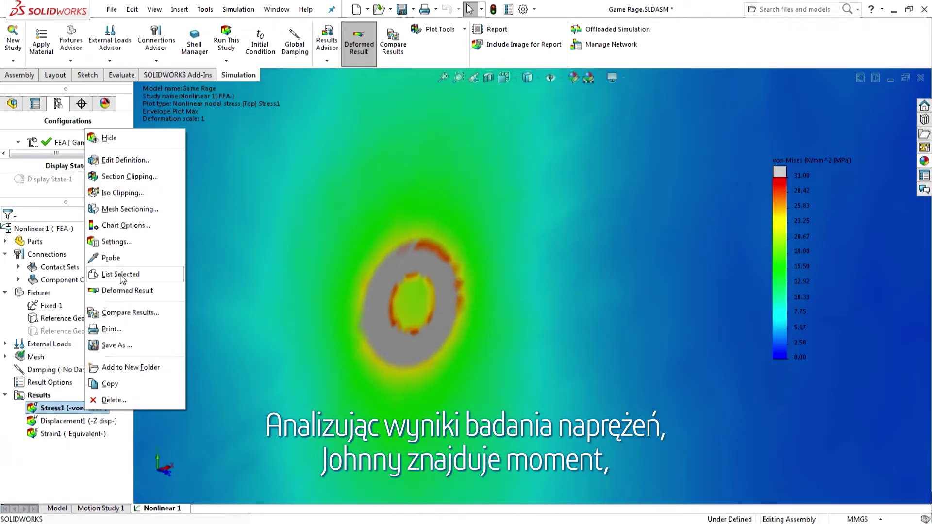
left_click(231, 294)
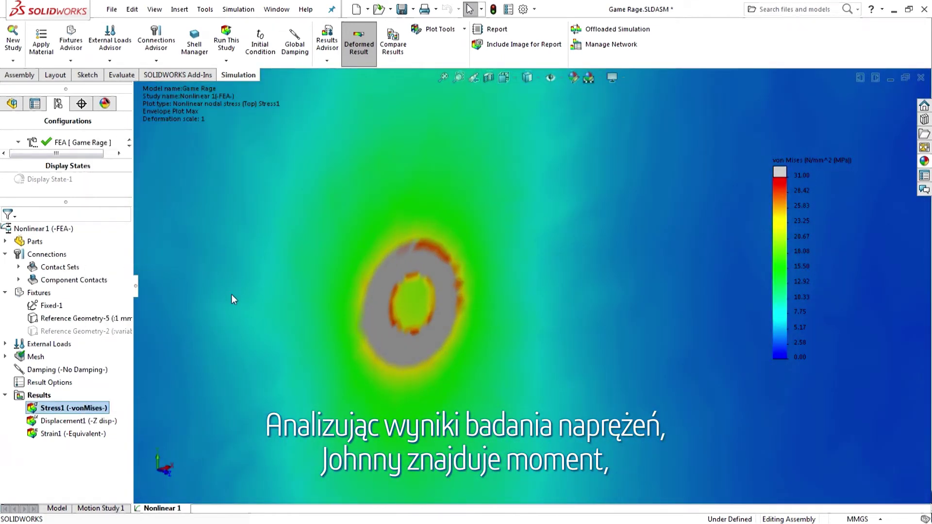
left_click(381, 305)
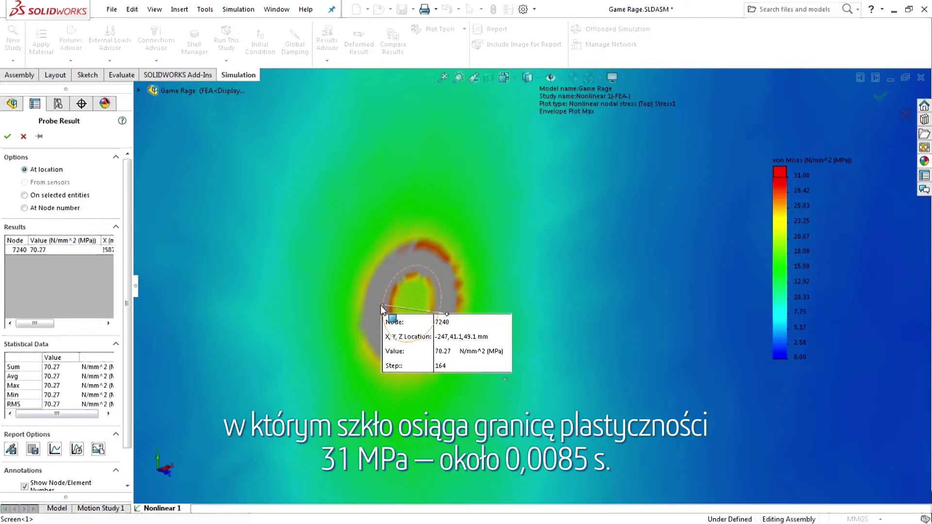
left_click(77, 449)
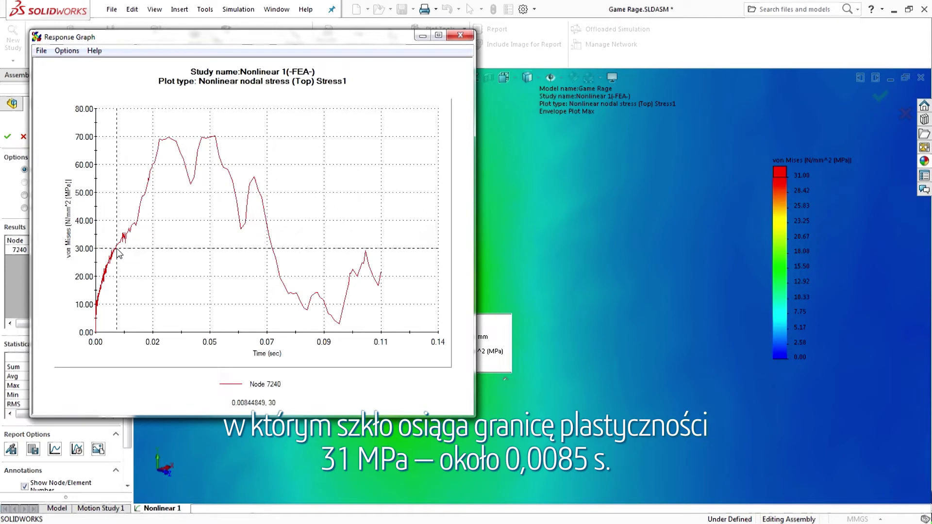
left_click(460, 36)
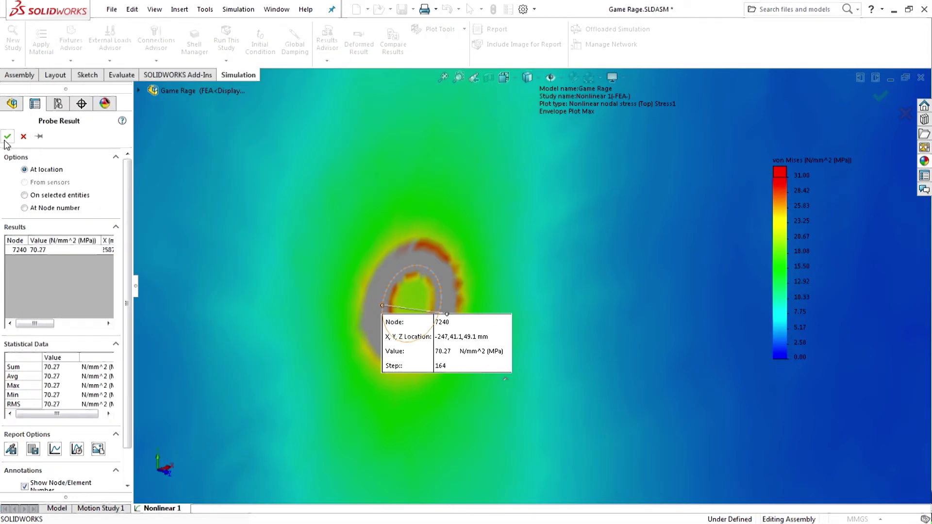
left_click(8, 138)
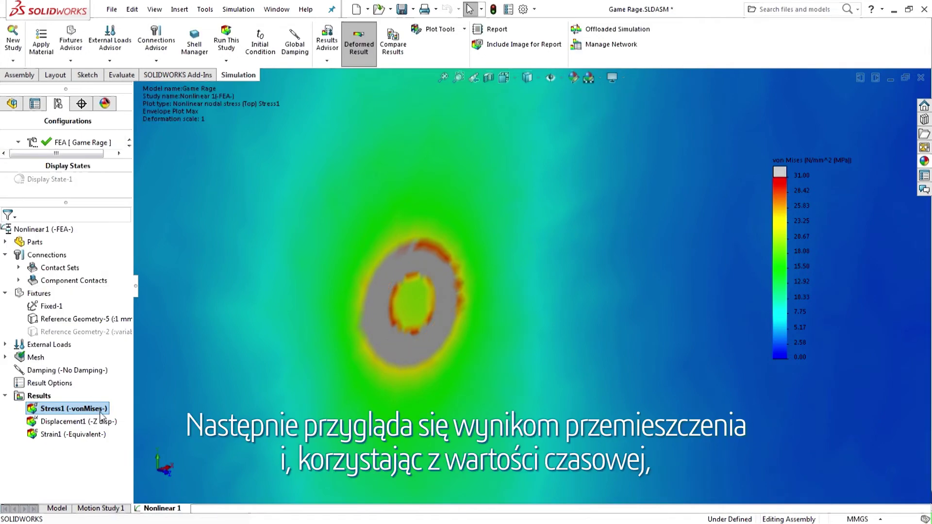
Show the Z displacement plot, probe the same impact-edge node and examine its displacement response graph over time
right_click(101, 421)
left_click(125, 313)
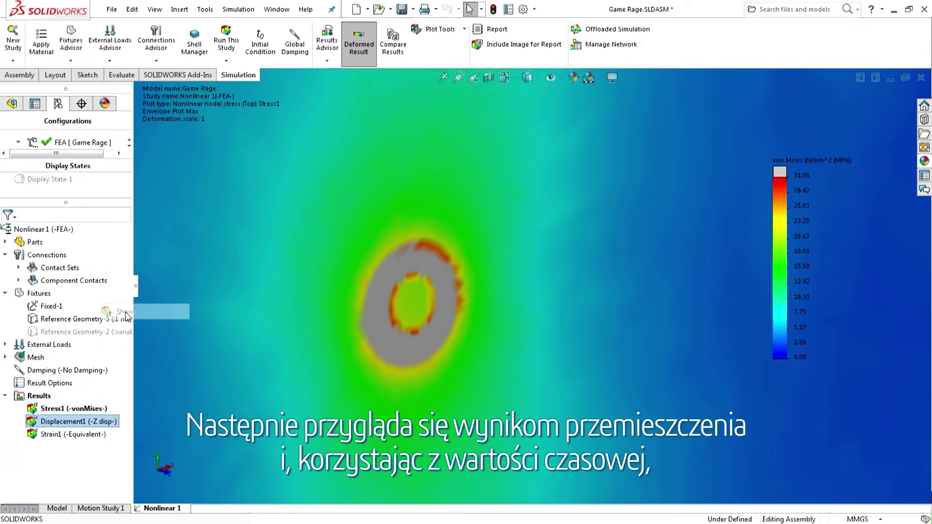
right_click(100, 425)
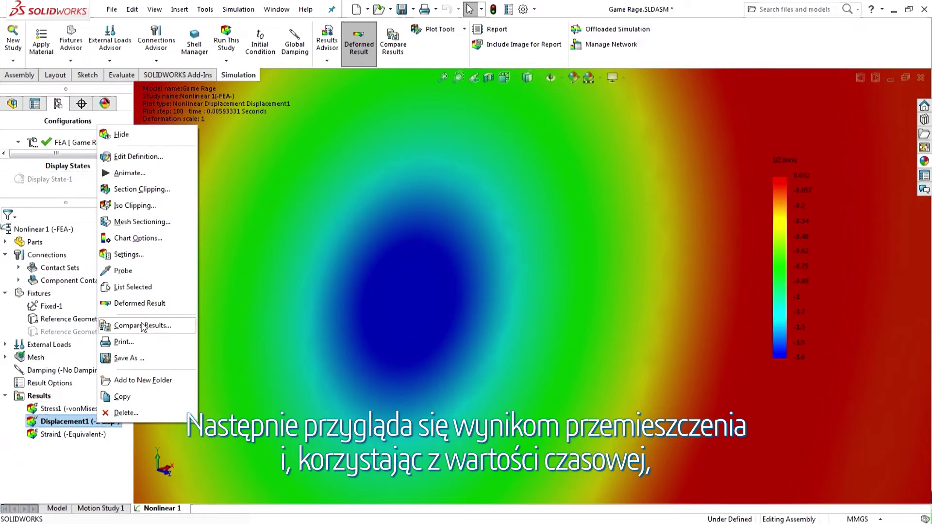
left_click(134, 270)
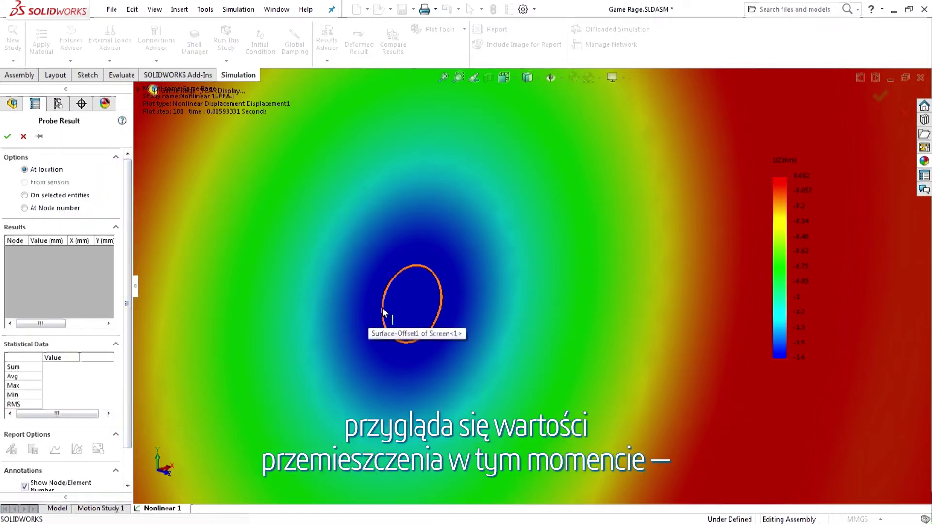
left_click(382, 309)
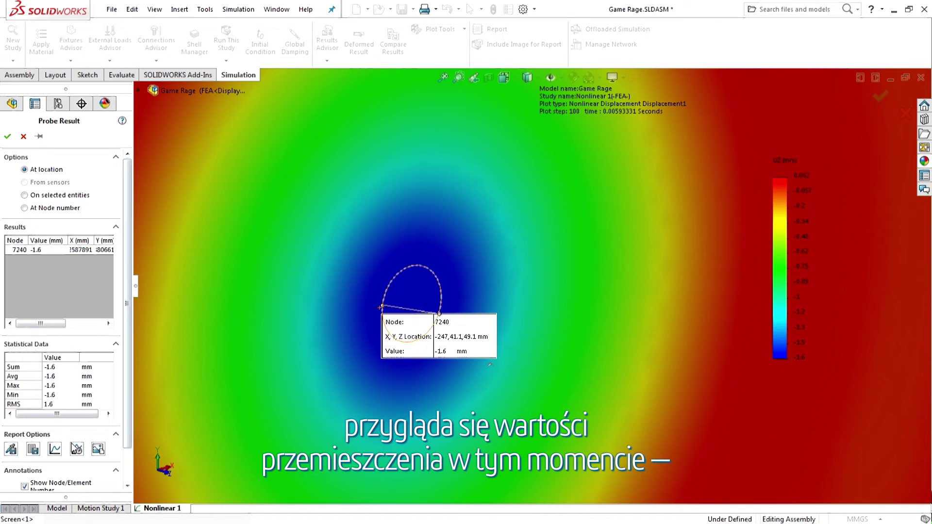
left_click(76, 450)
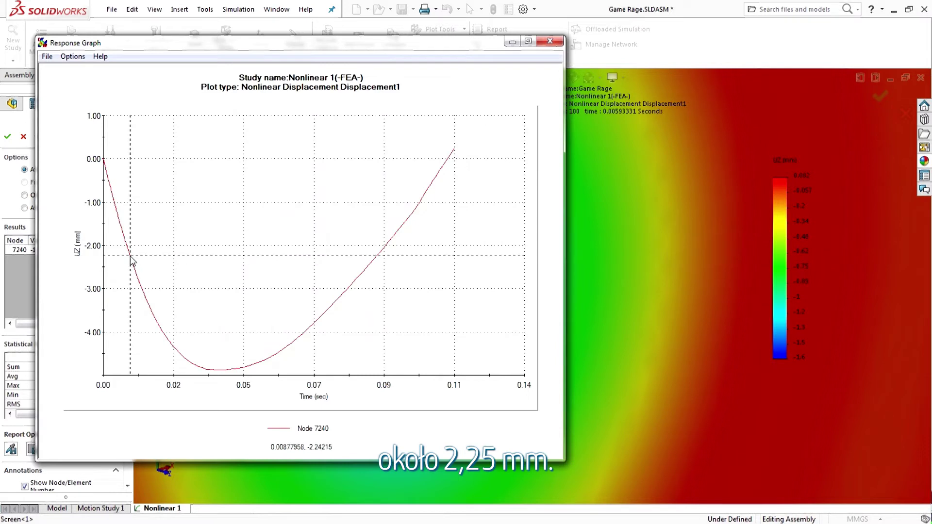
key("alt+F4")
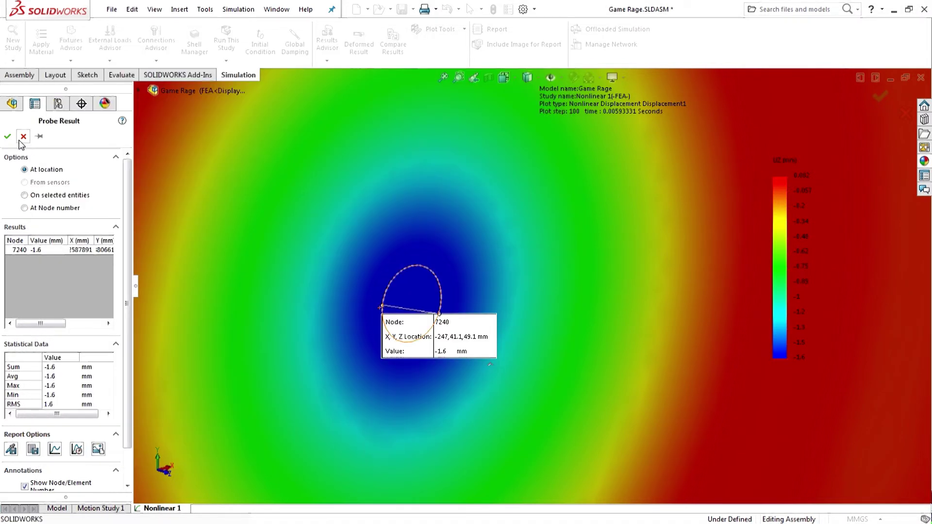
left_click(8, 136)
List the result reaction forces in SI units at plot step 212 for the four outer edges of the front screen
scroll(233, 333, "up", 6)
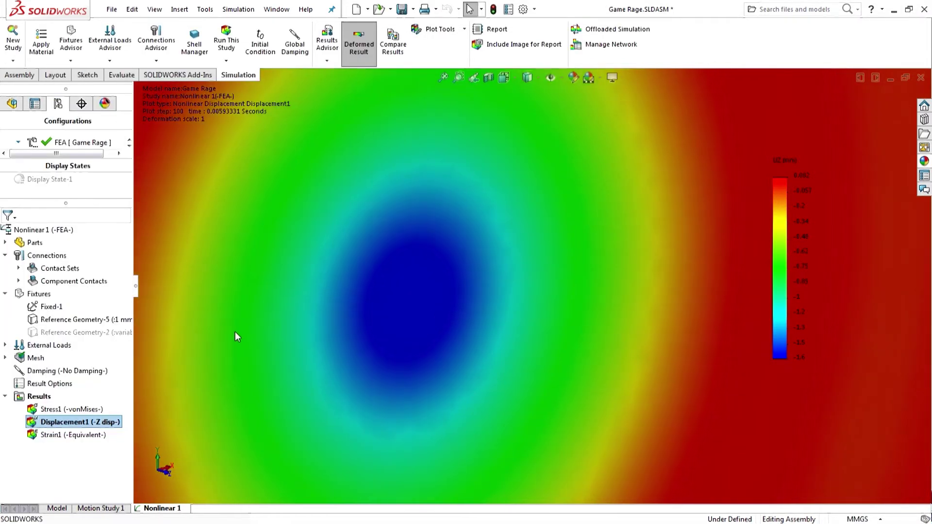
scroll(212, 347, "up", 3)
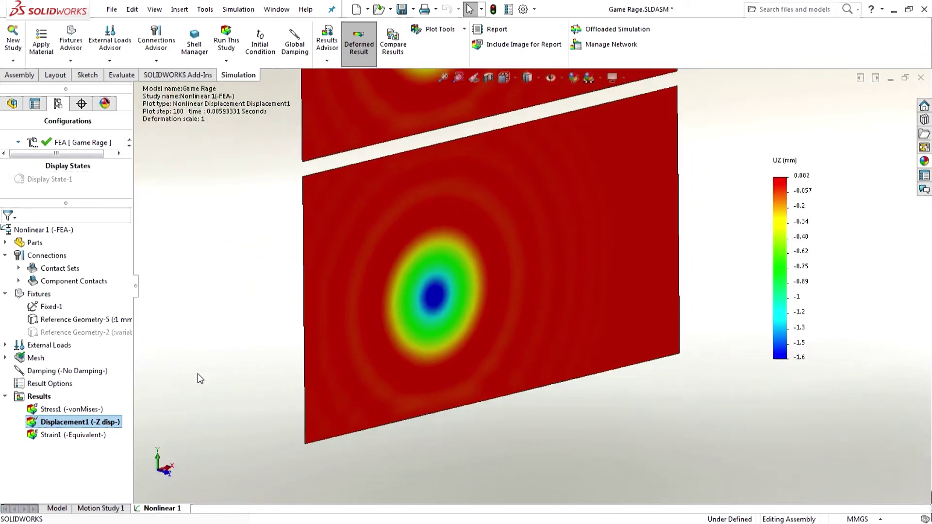
left_click(175, 404)
right_click(44, 404)
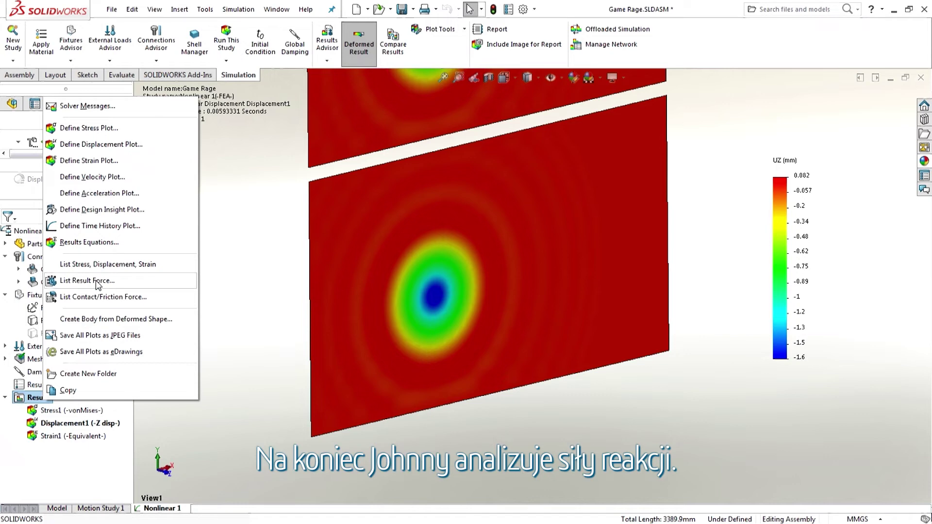
left_click(96, 282)
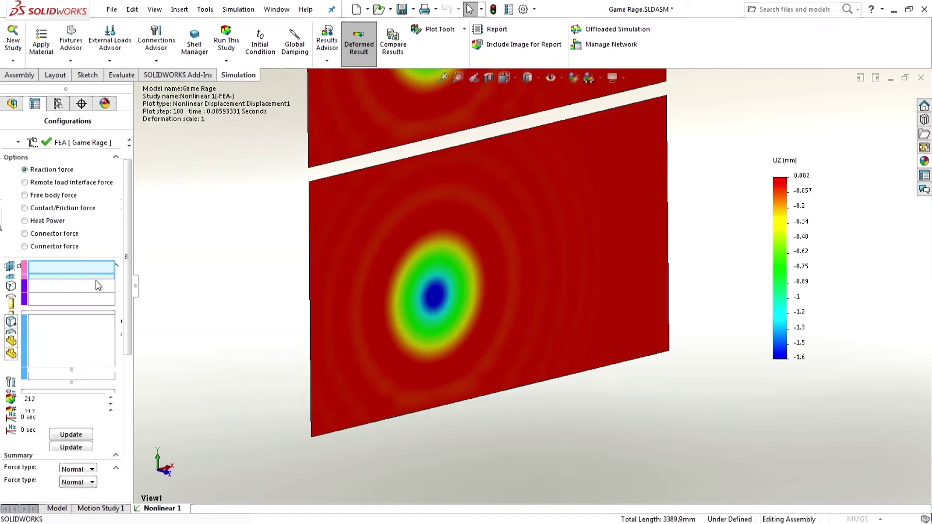
left_click(311, 232)
left_click(330, 176)
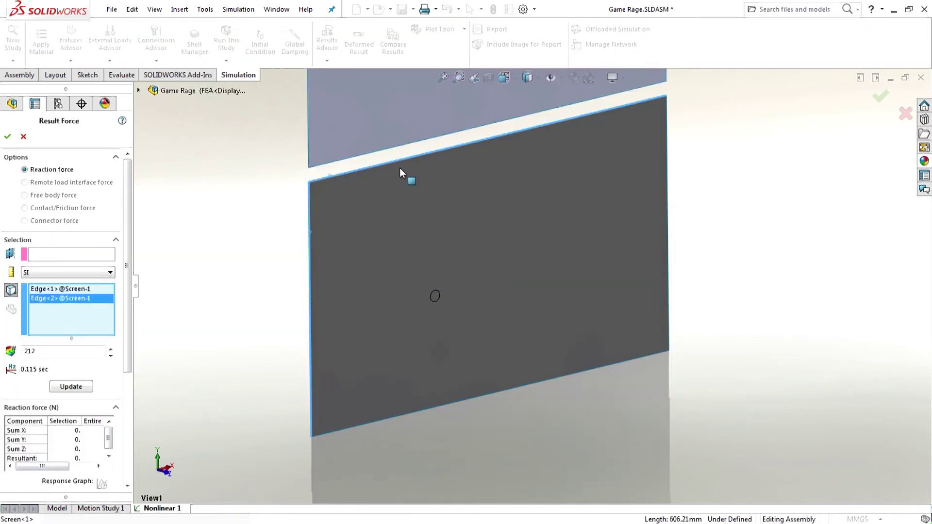
left_click(669, 195)
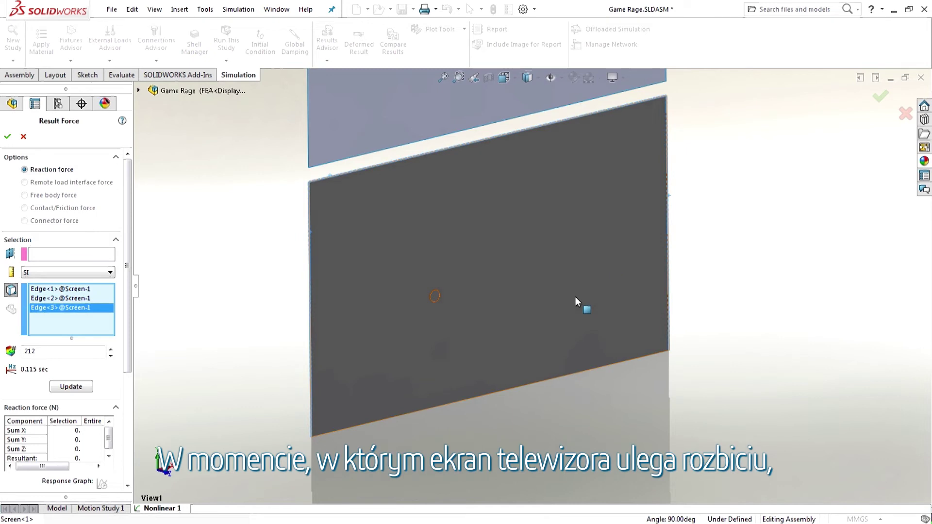
left_click(403, 421)
left_click(68, 388)
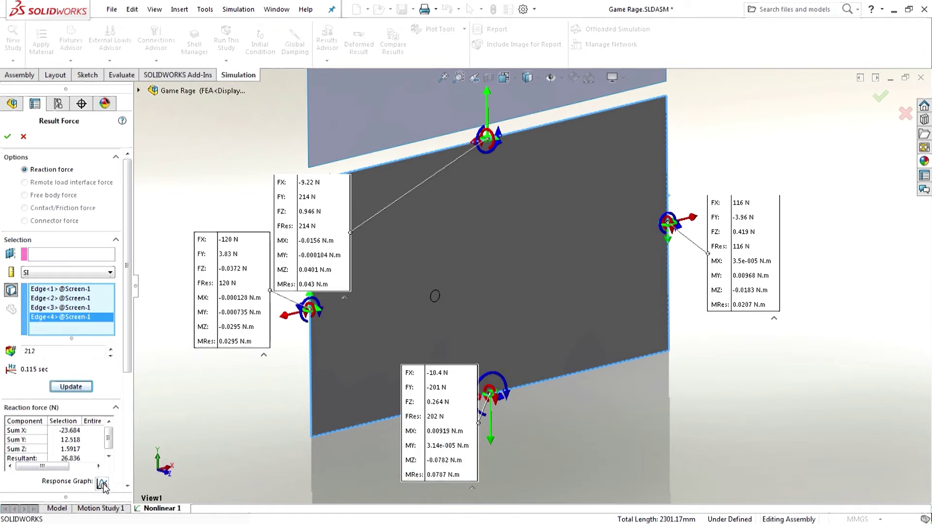
Examine the response graph of the screen edges' reaction forces over time and close the result force listing
left_click(102, 484)
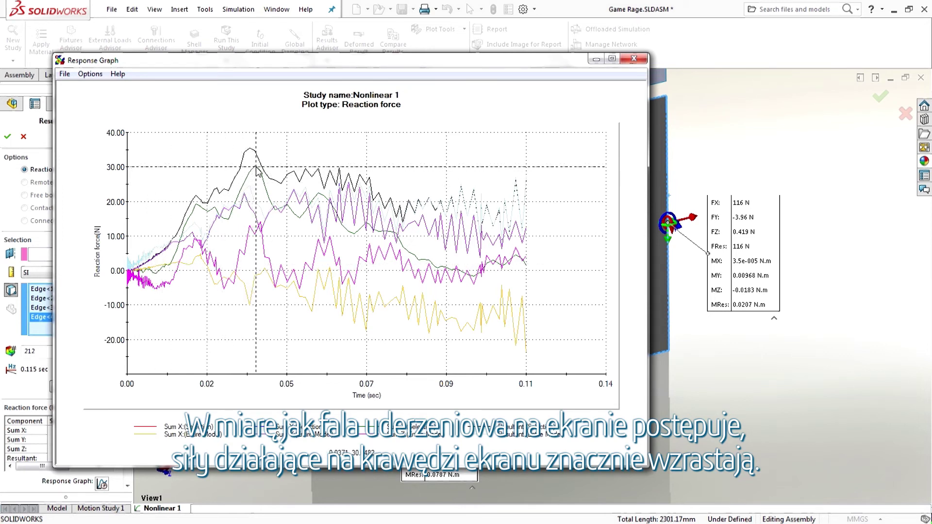
left_click(635, 59)
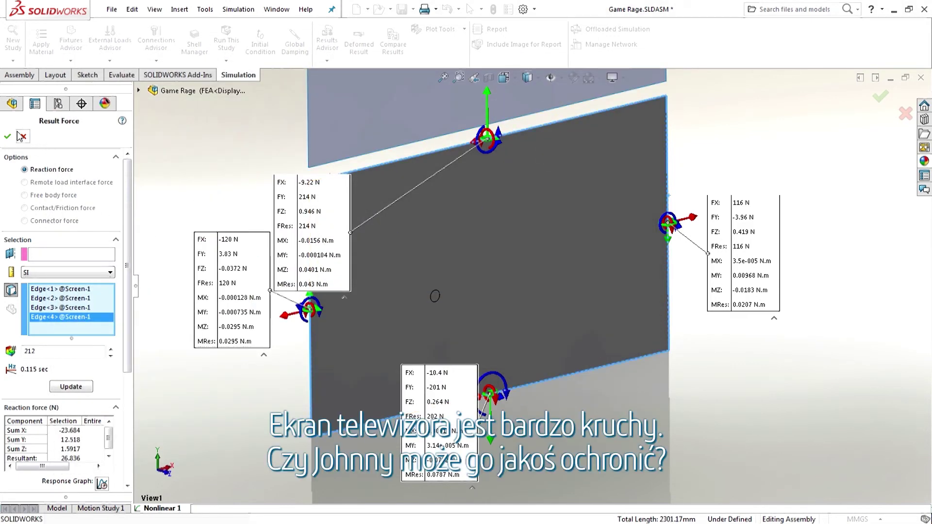
left_click(9, 137)
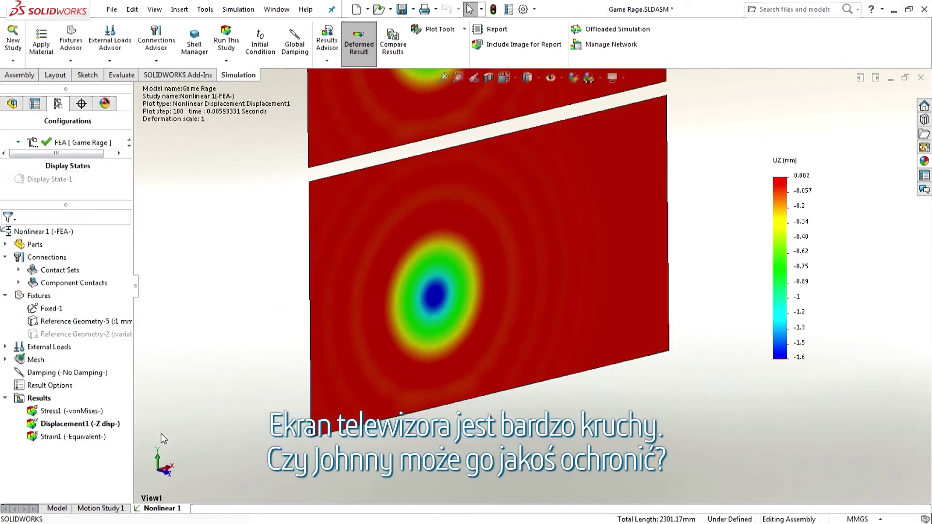